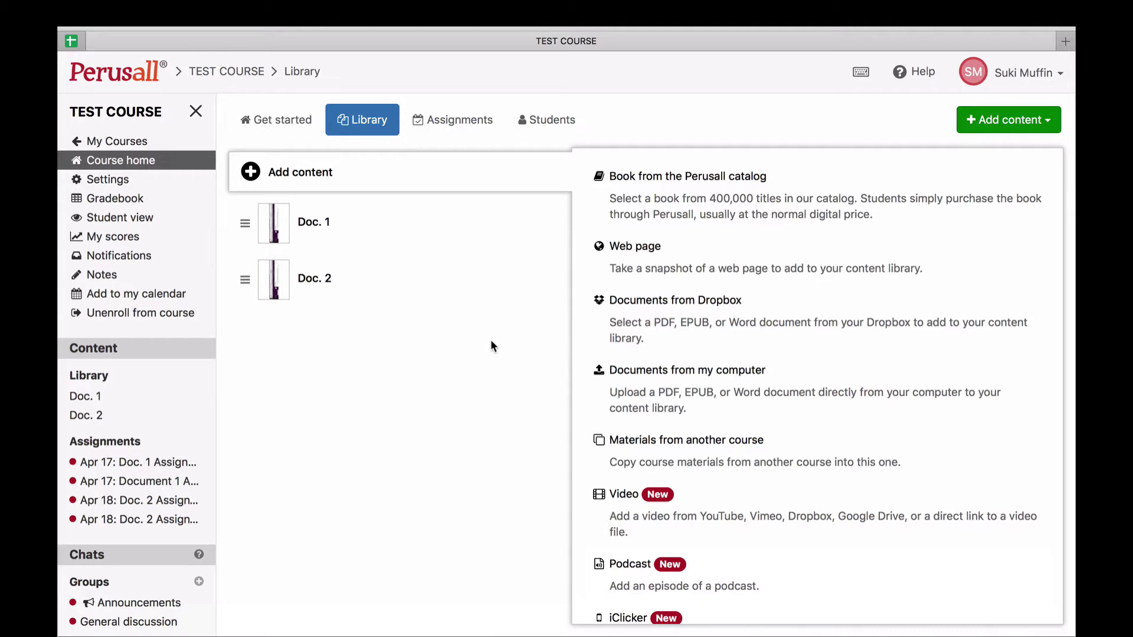
Save the grouping settings: automatic assignment, enrollment estimate 12, target group size 3.
click(123, 185)
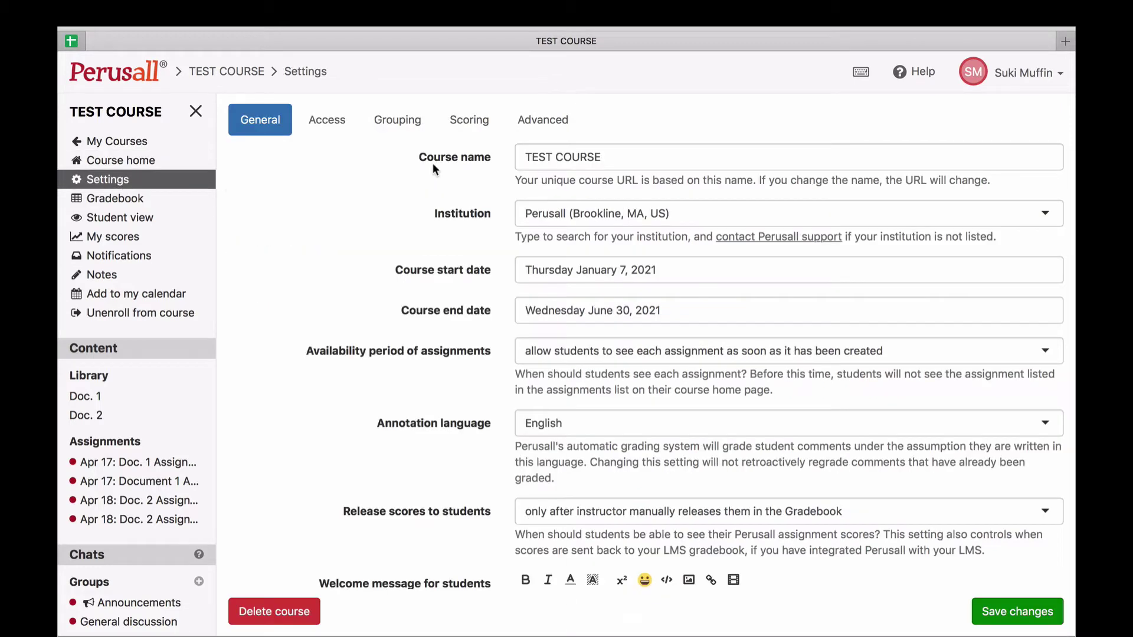
click(410, 127)
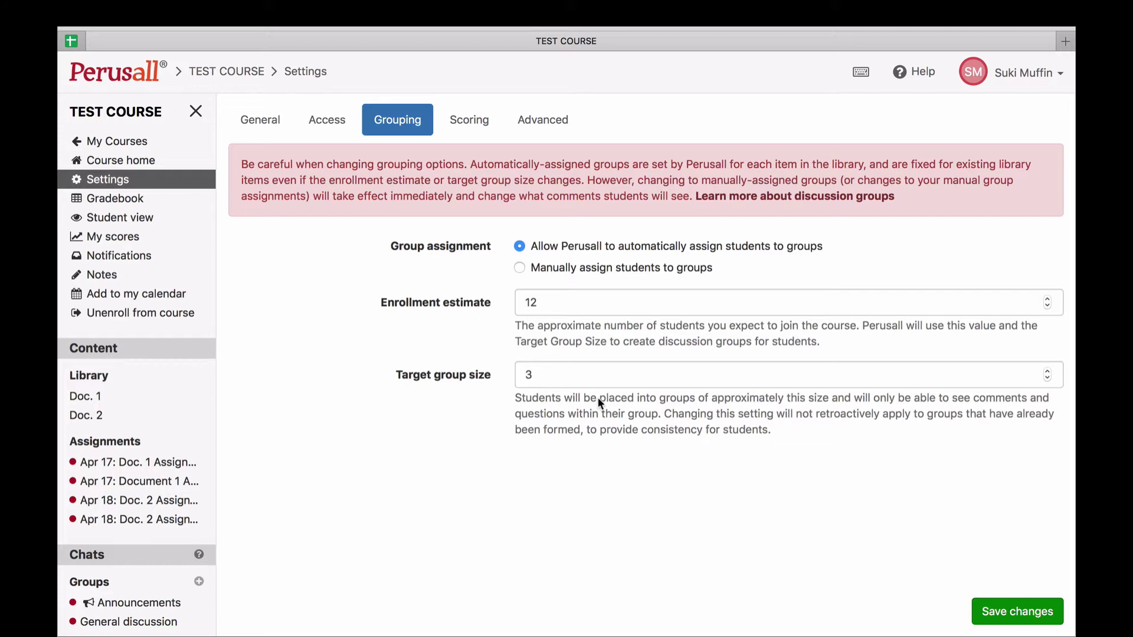
click(989, 617)
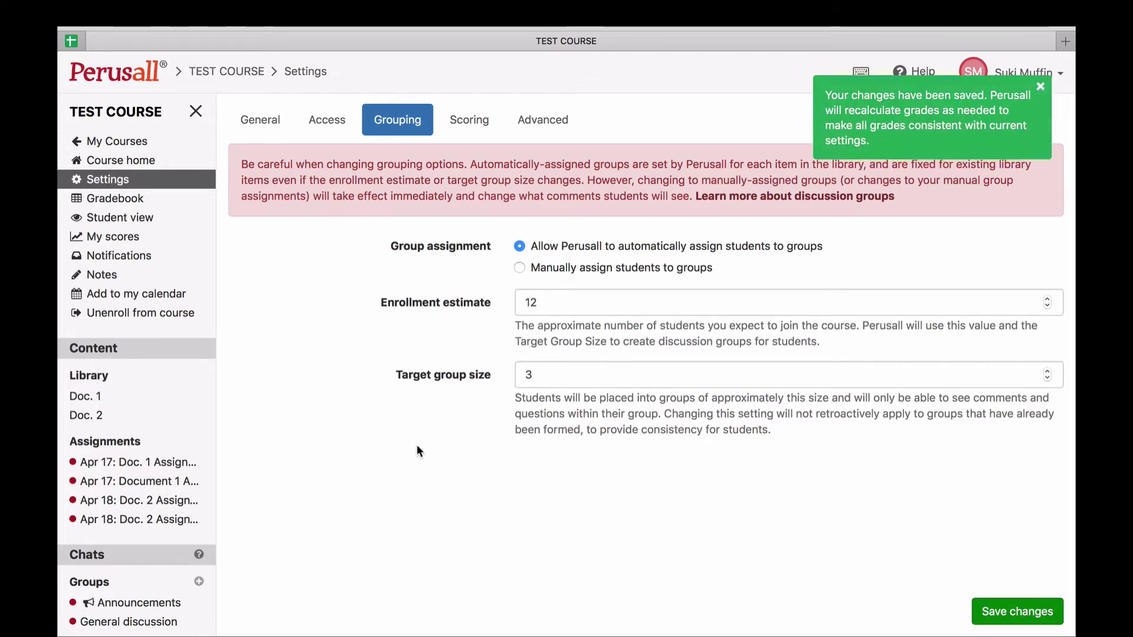
Review Doc. 1's four discussion groups, sized 3, 3, 3 and 2, from the course library.
click(131, 166)
click(357, 131)
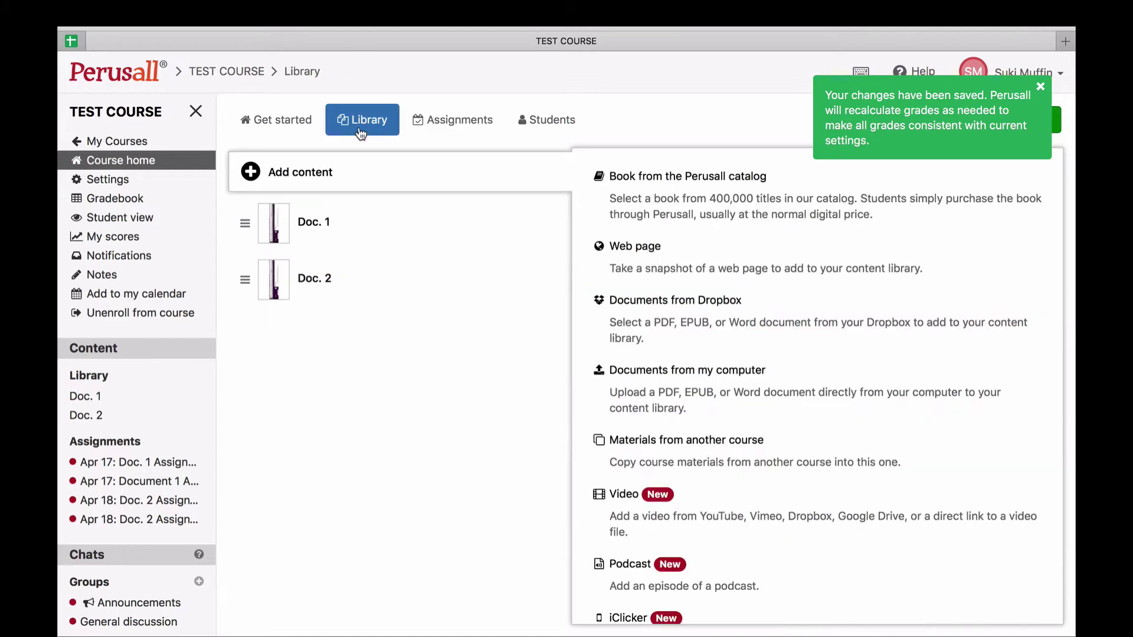
click(378, 231)
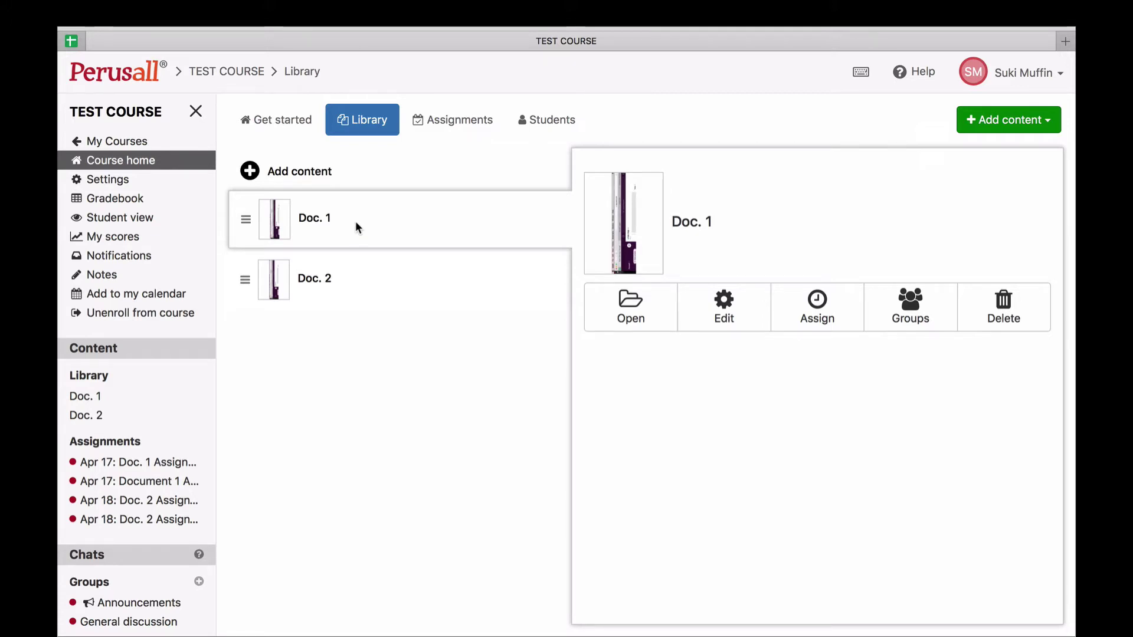
click(922, 300)
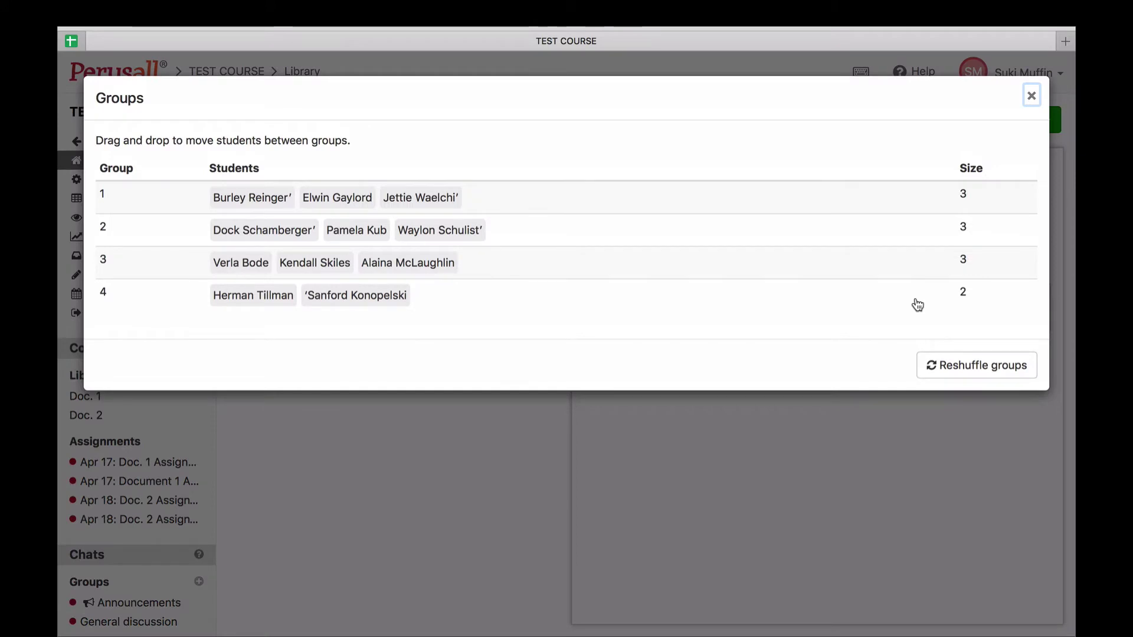
click(1031, 96)
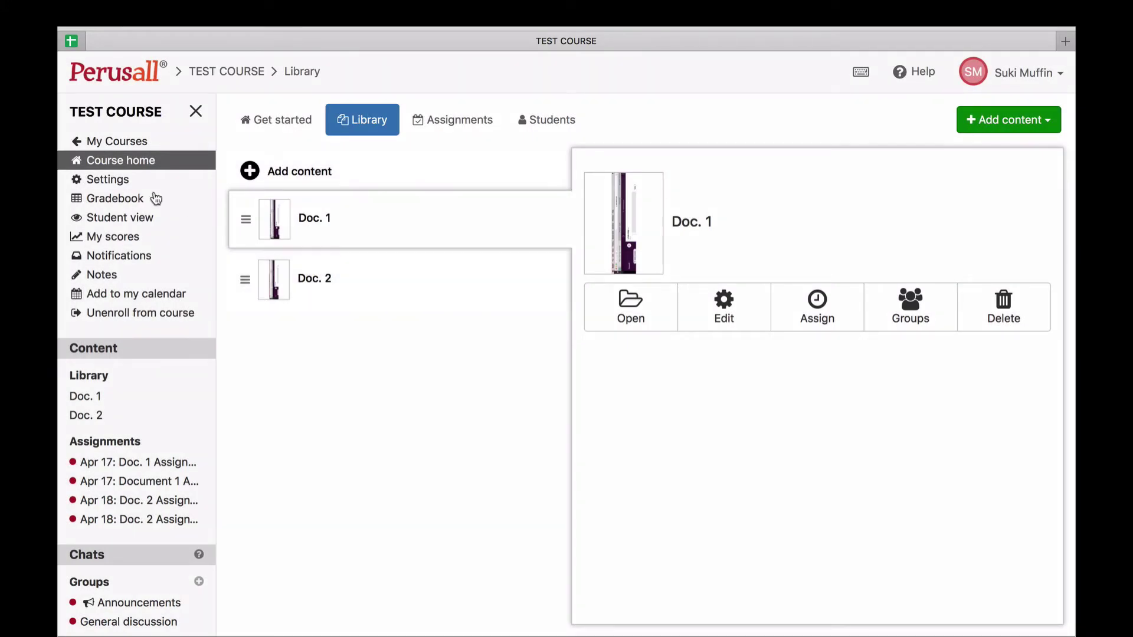
Change the target group size from 3 to 4 in the Grouping settings and save.
click(121, 180)
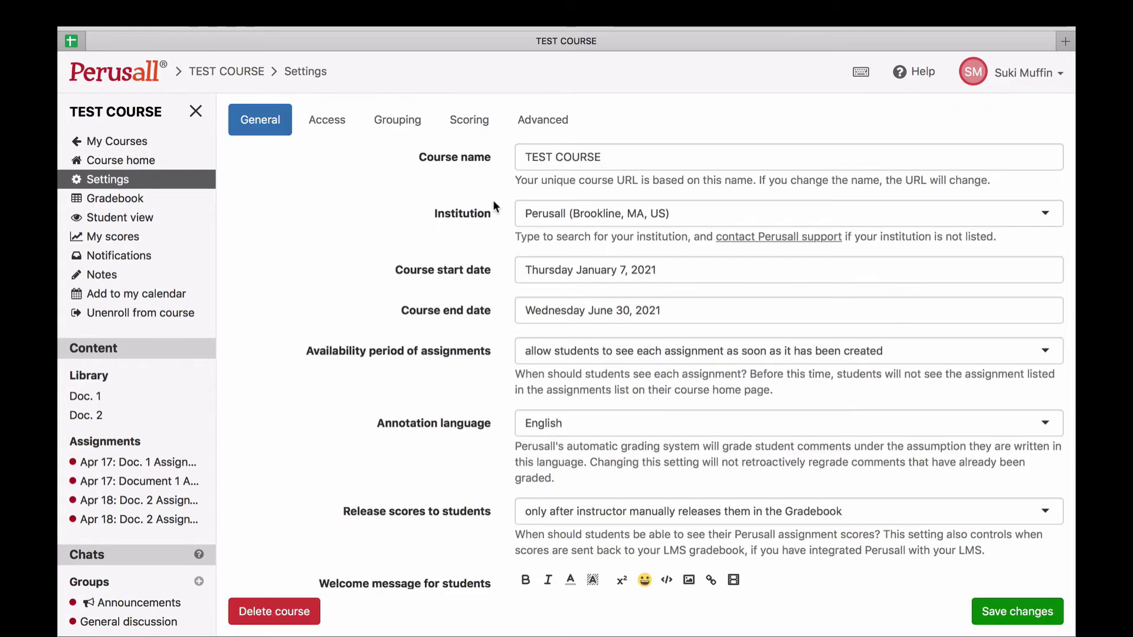
click(405, 120)
click(572, 378)
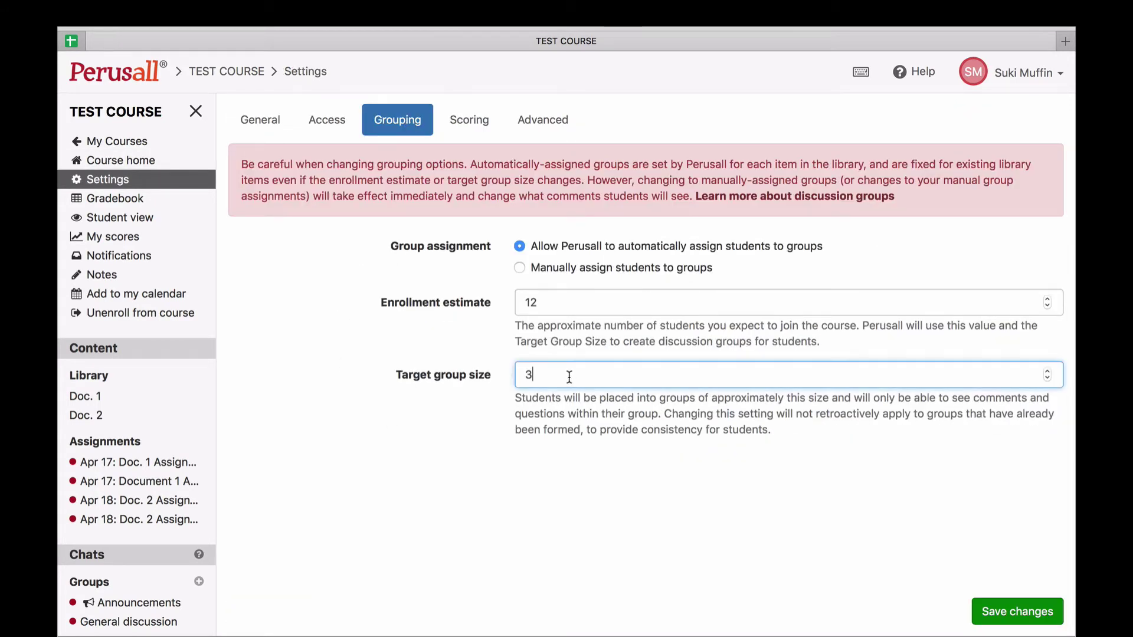
key(BackSpace)
text(4)
click(1017, 611)
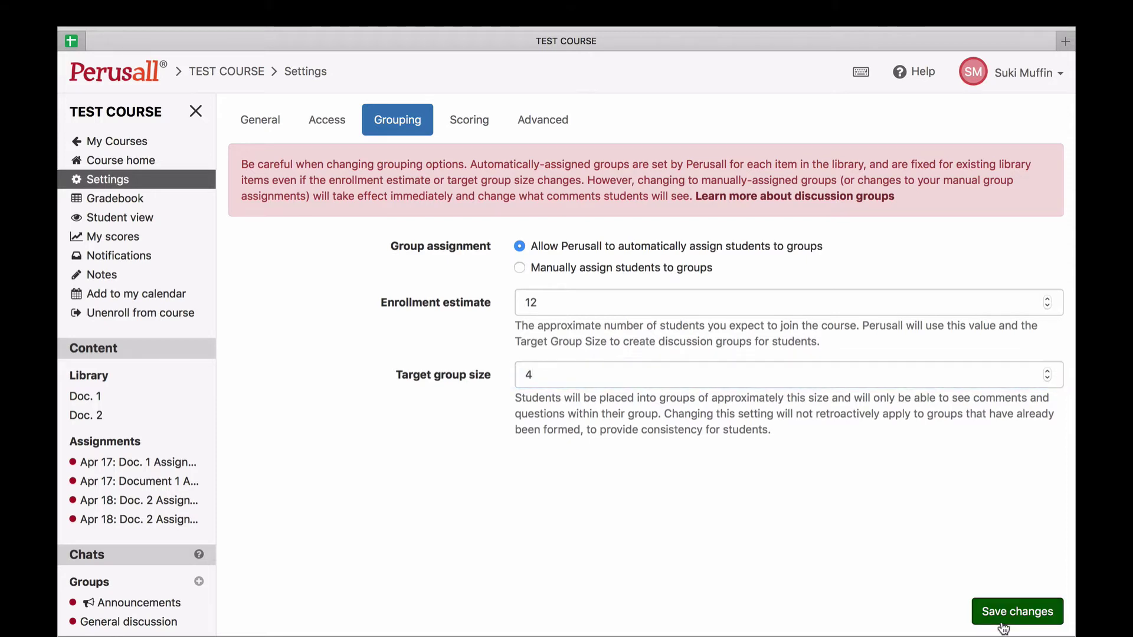
Review Document 3's discussion groups, sized 4, 4 and 3, from the library.
click(121, 160)
click(934, 397)
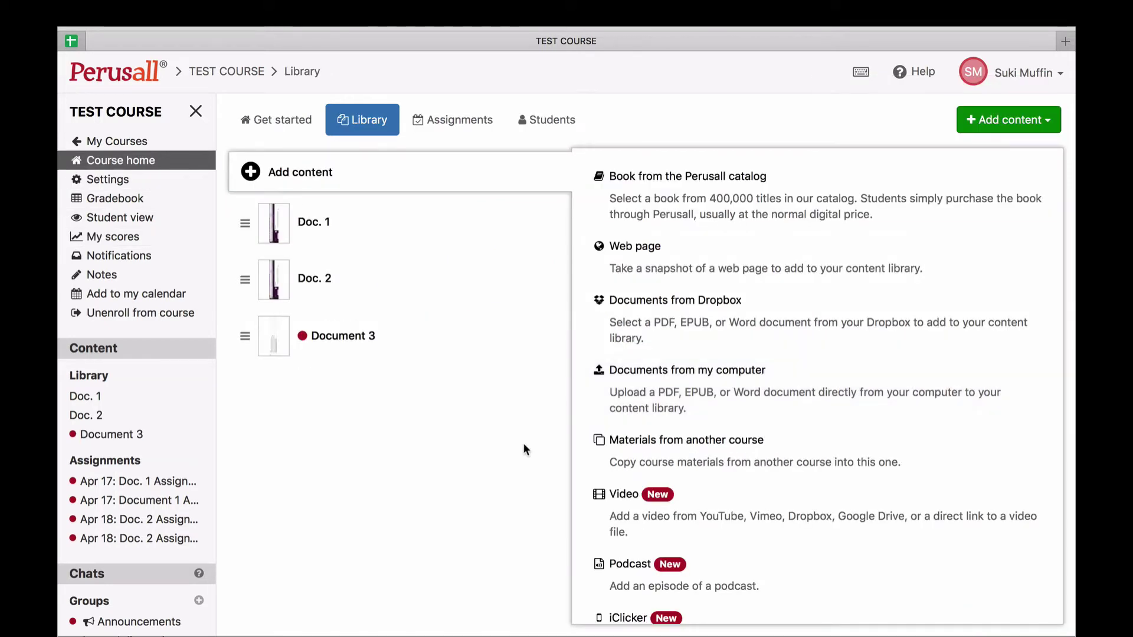
click(500, 342)
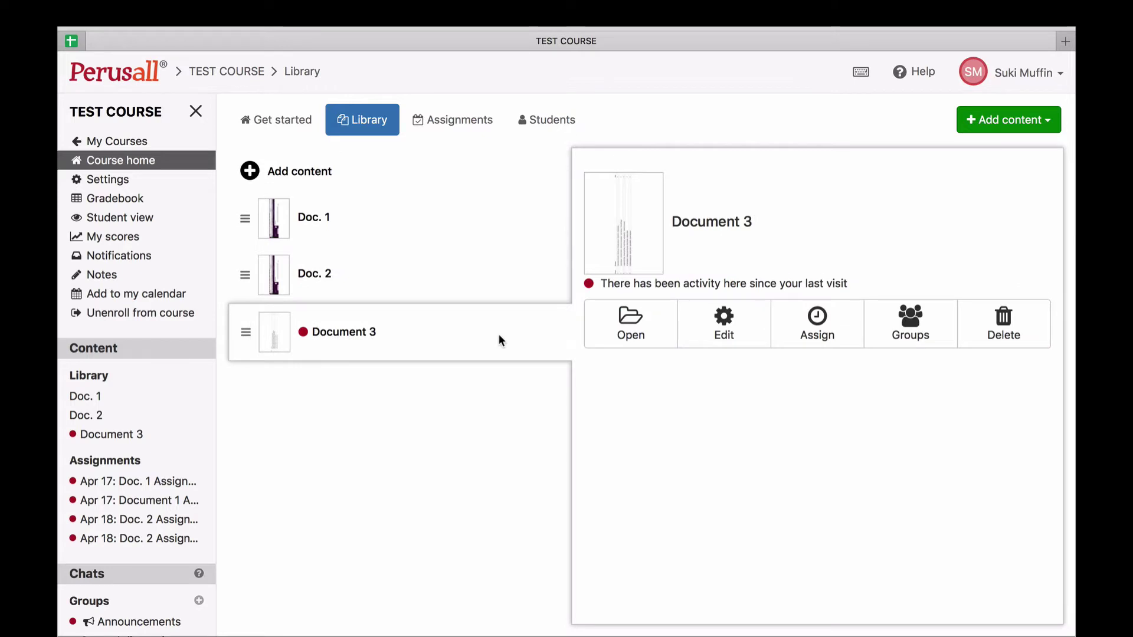
click(909, 323)
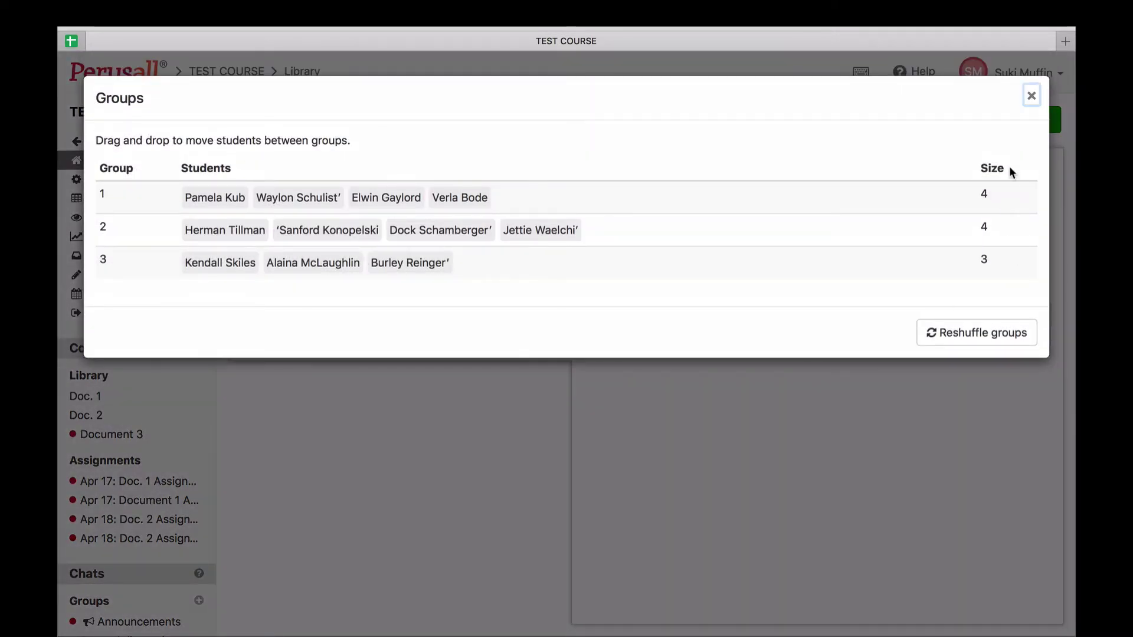
click(1031, 96)
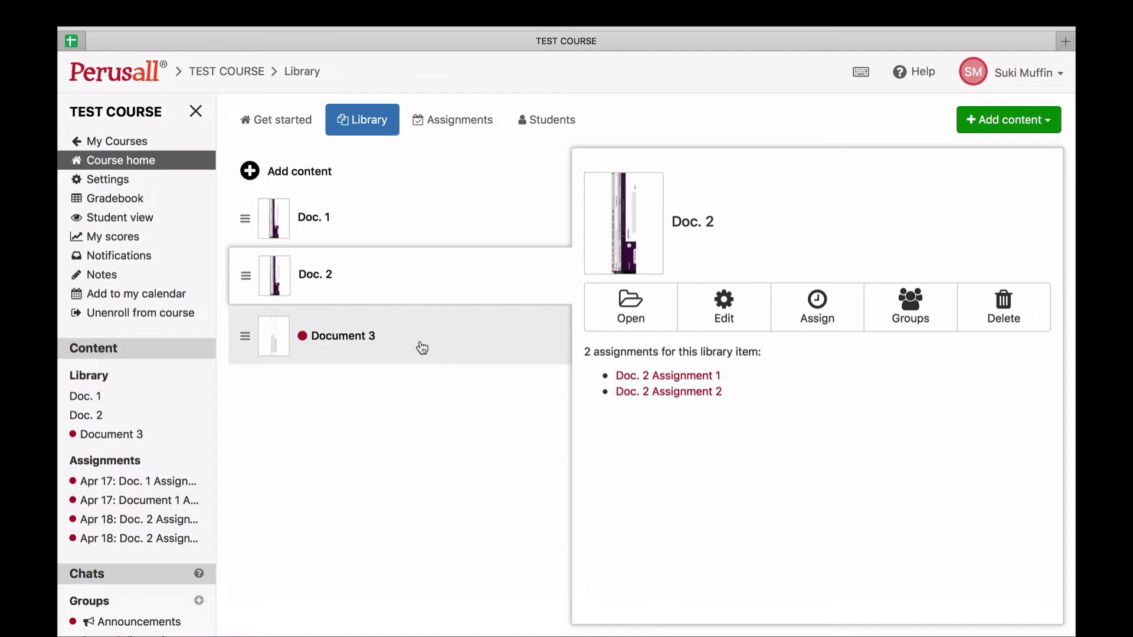
Regenerate Doc. 1's discussion groups at the new target size of 4.
click(405, 224)
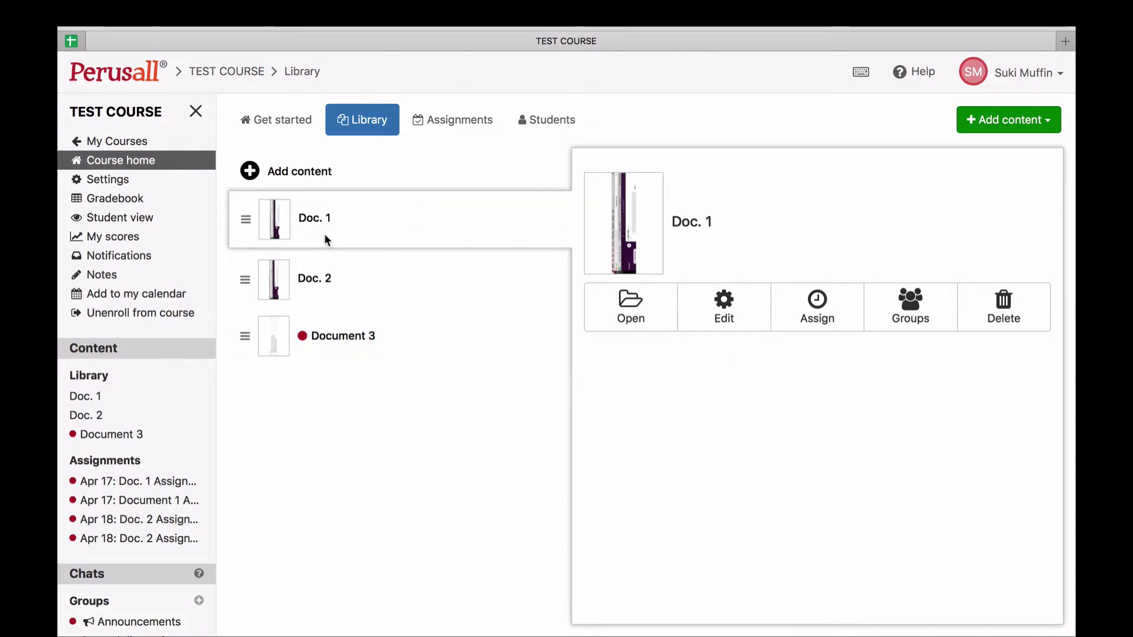
click(923, 320)
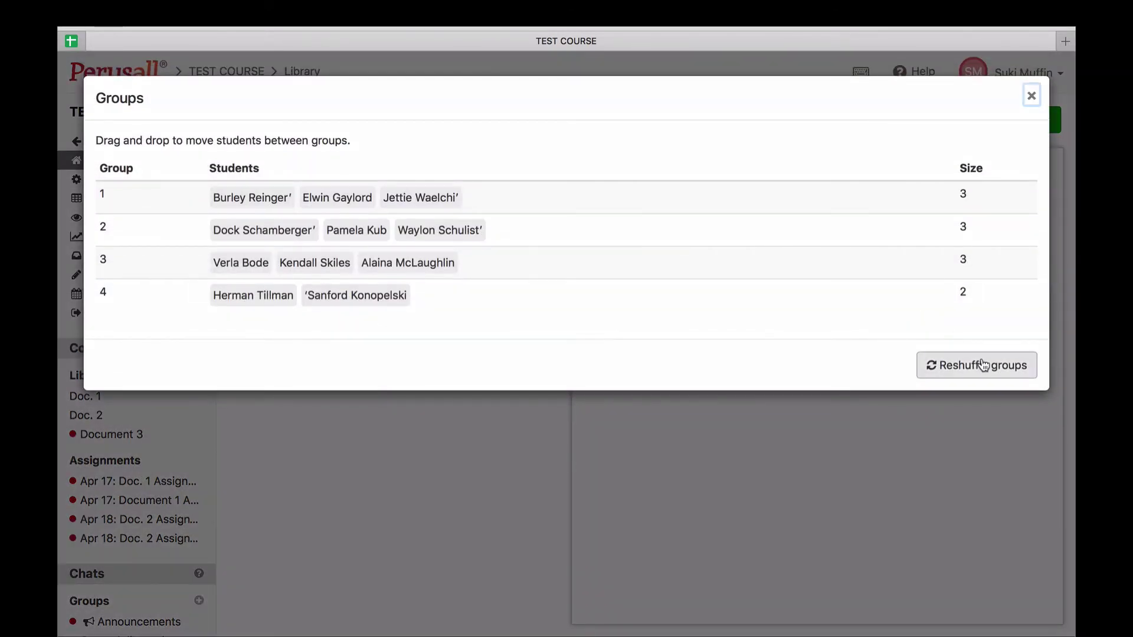
click(983, 369)
click(1020, 180)
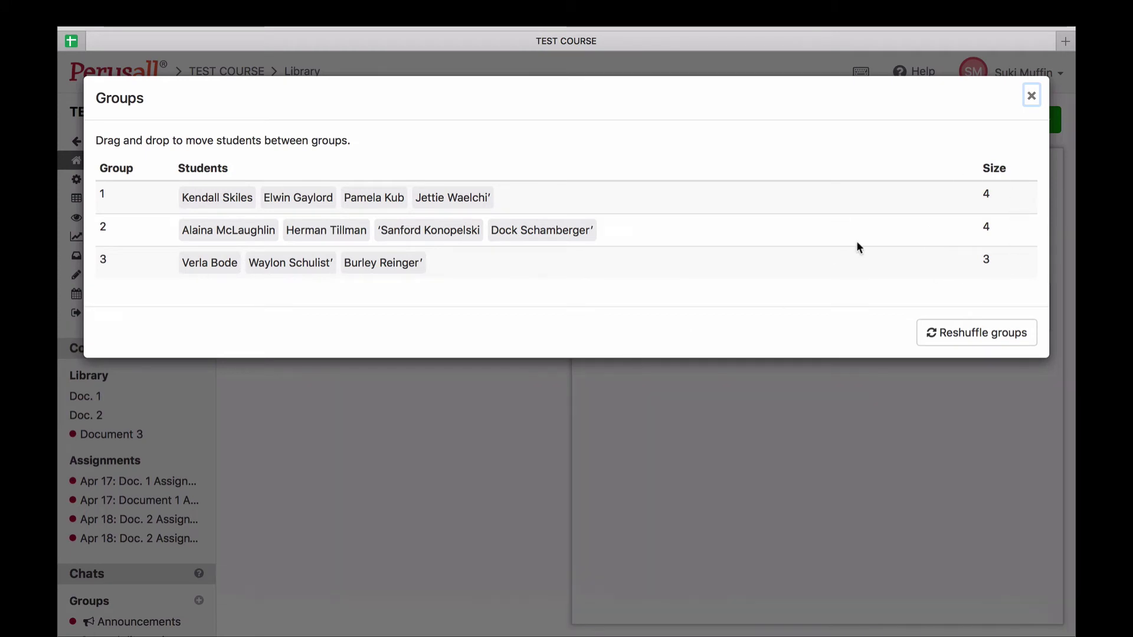
click(1031, 97)
Move a student from group 3 into group 2 in Doc. 2's groups.
click(430, 292)
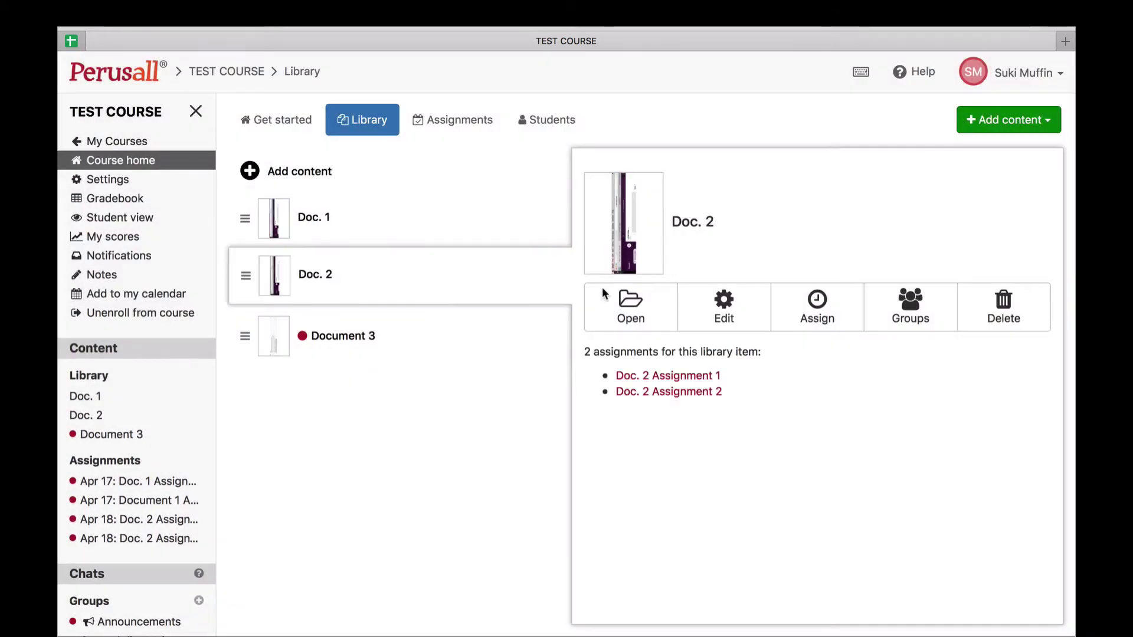
click(909, 304)
mouse_move(374, 263)
mouse_down()
mouse_move(439, 220)
mouse_move(389, 279)
mouse_up()
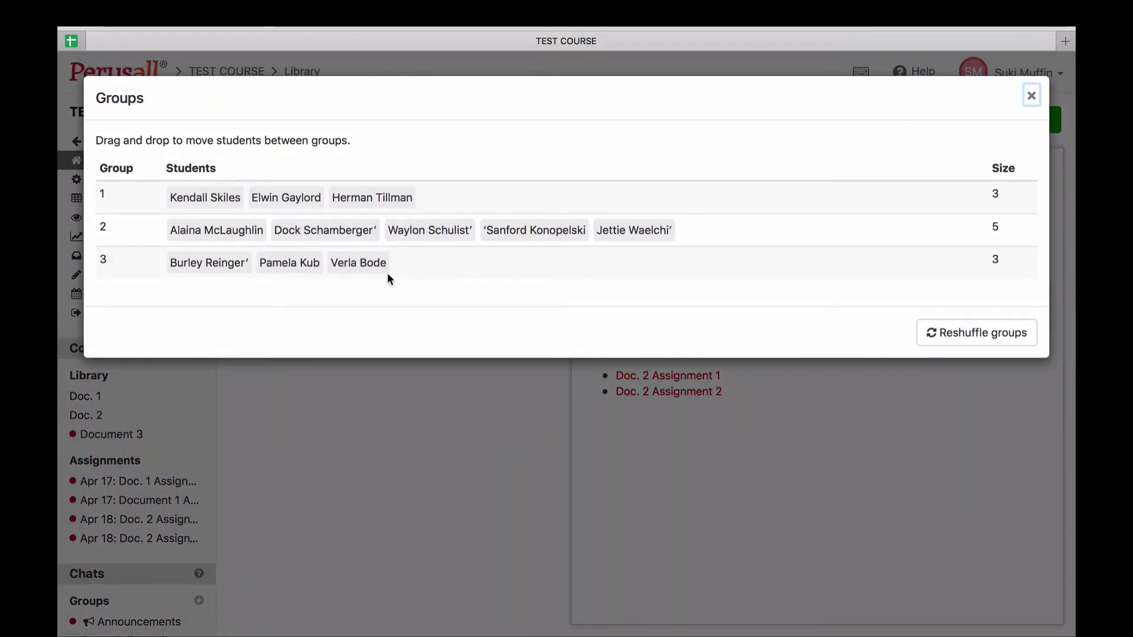
click(1031, 96)
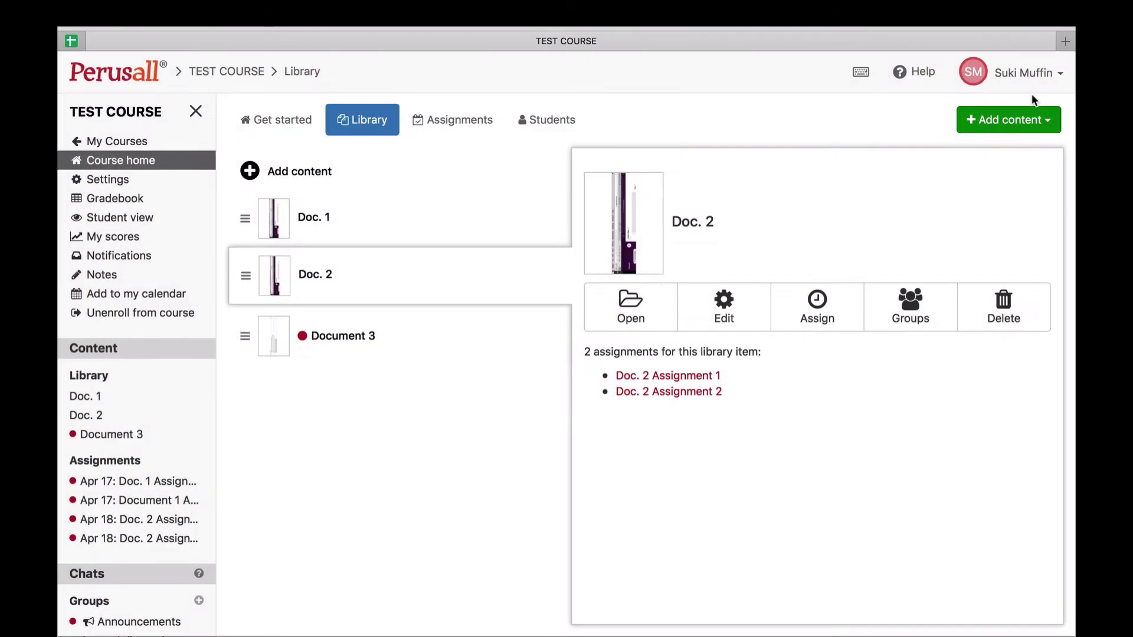
Show the four course assignments listed under Apr 17 and Apr 18.
click(481, 129)
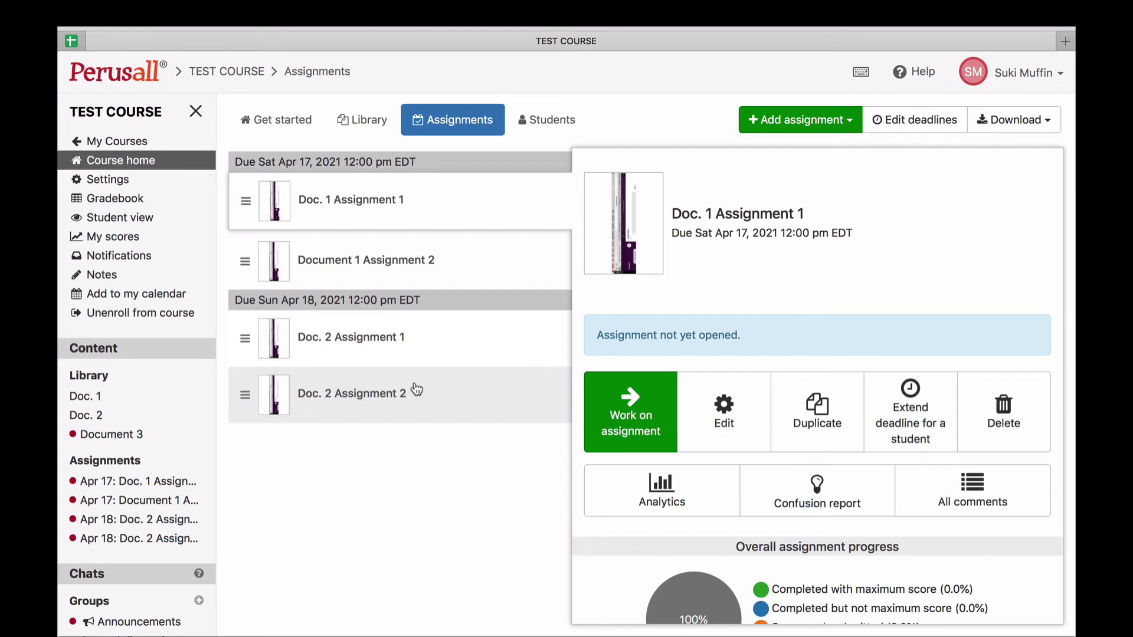
Switch the course grouping settings to manual student assignment and browse the student table.
click(154, 187)
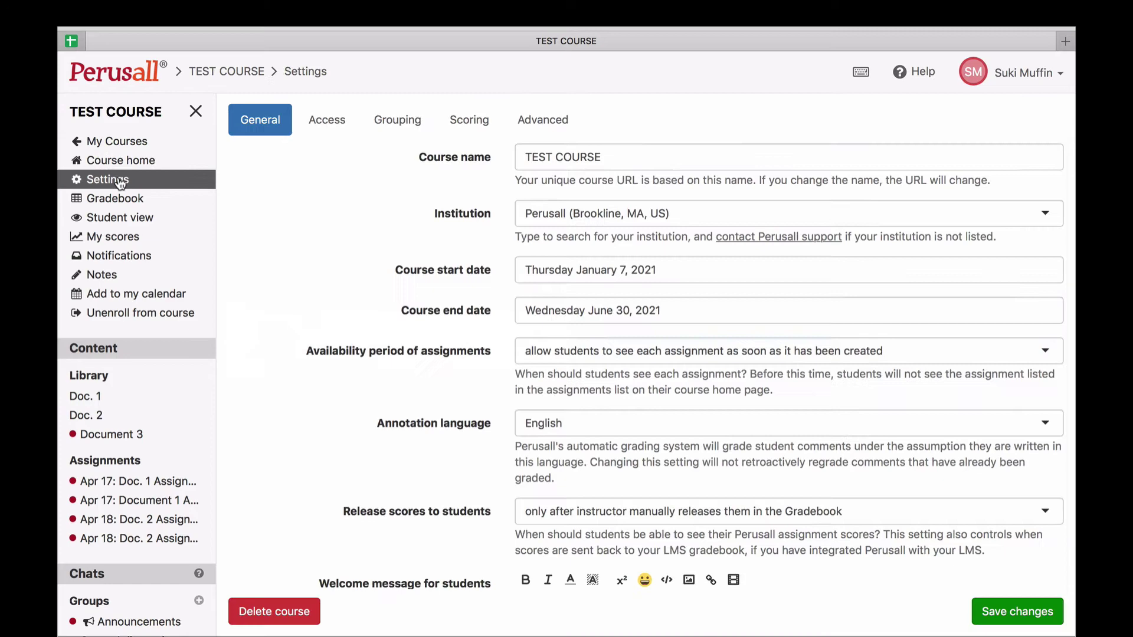
click(394, 125)
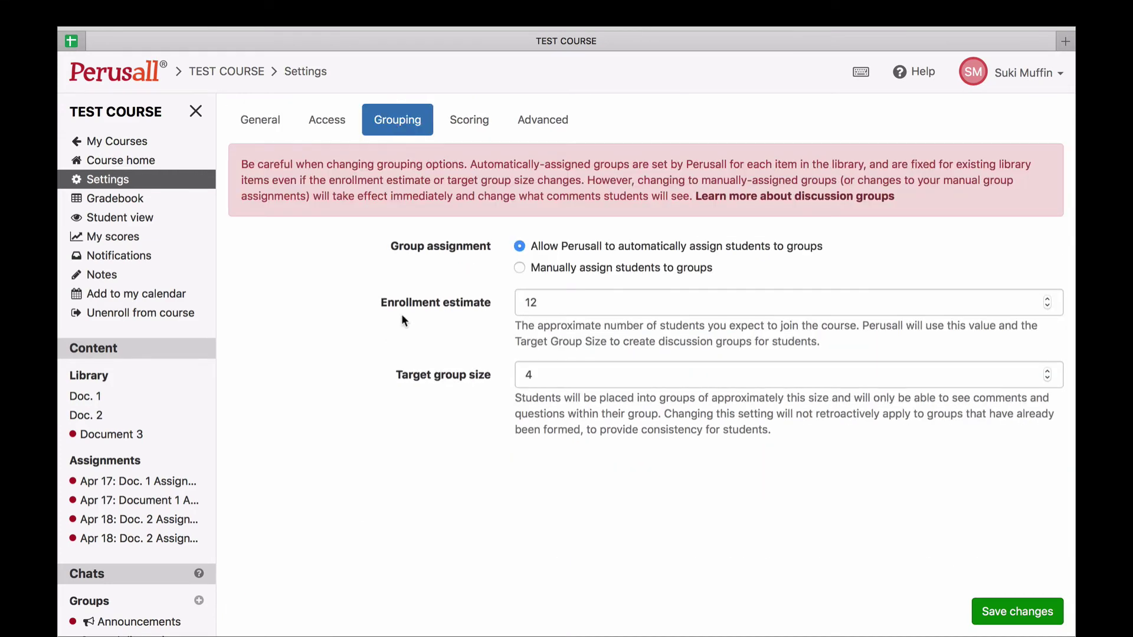
click(519, 268)
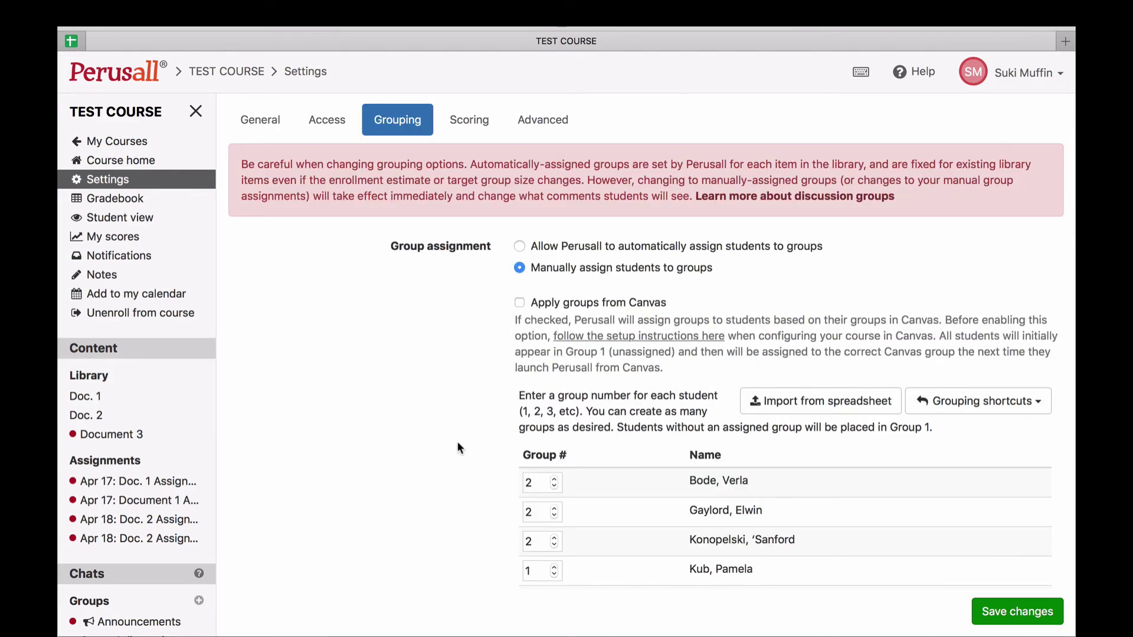
scroll(457, 442, down, 5)
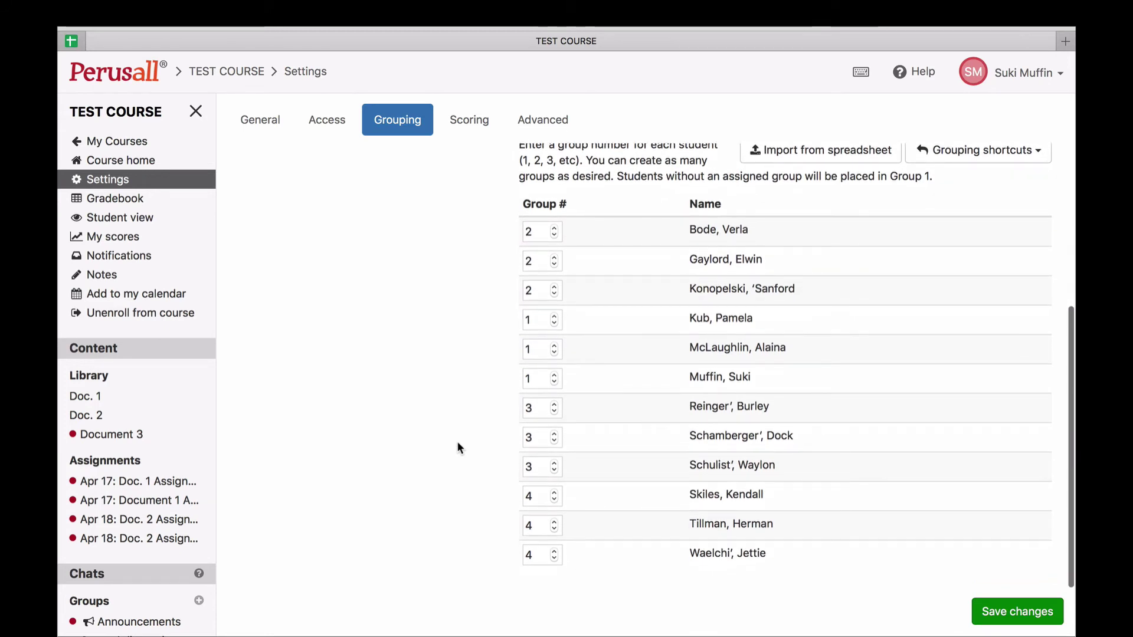
scroll(457, 442, up, 3)
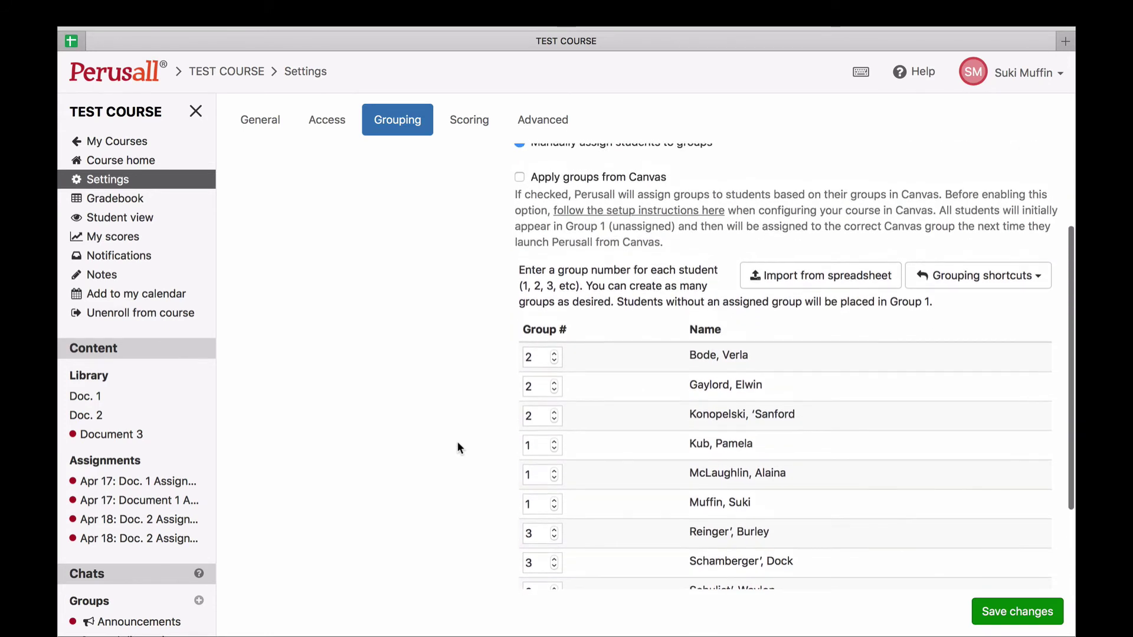
scroll(458, 442, up, 2)
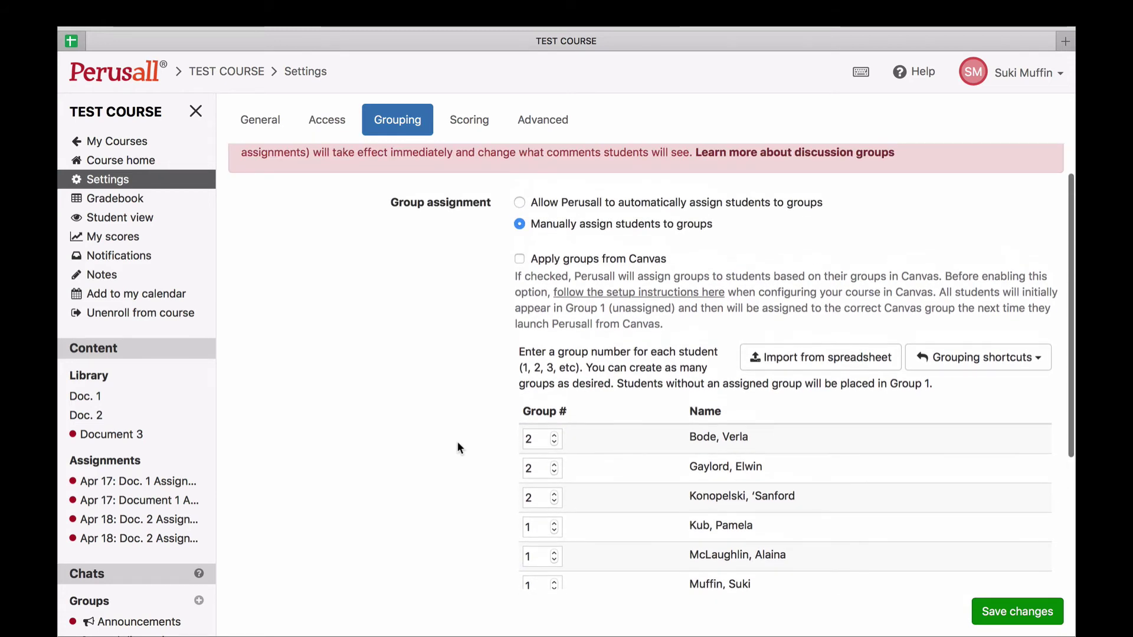
scroll(458, 447, down, 3)
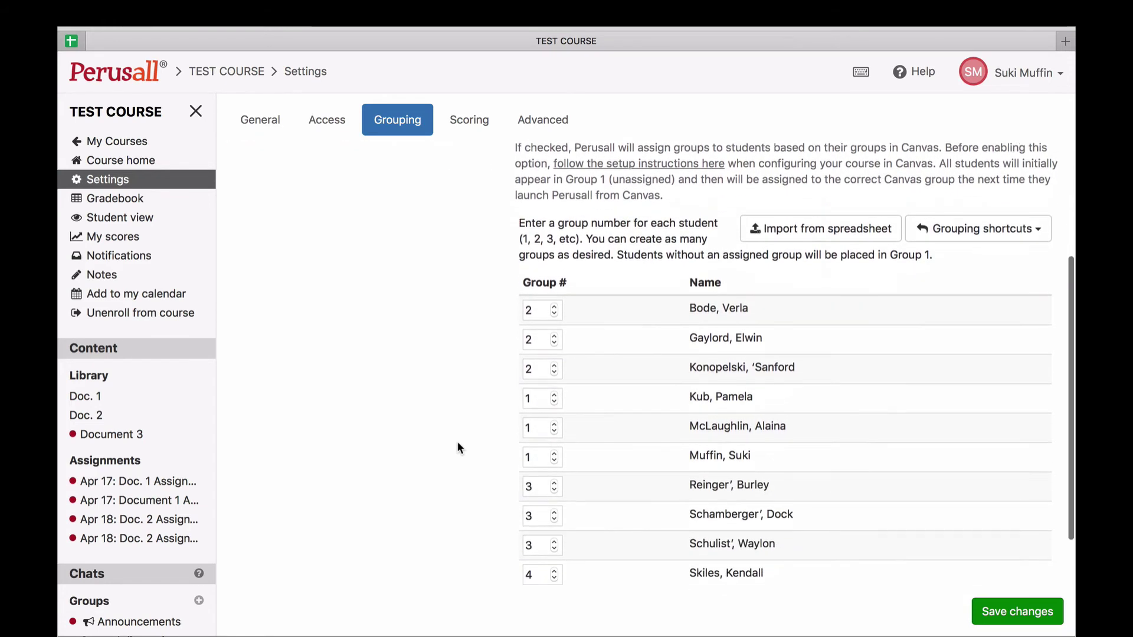
scroll(456, 441, down, 2)
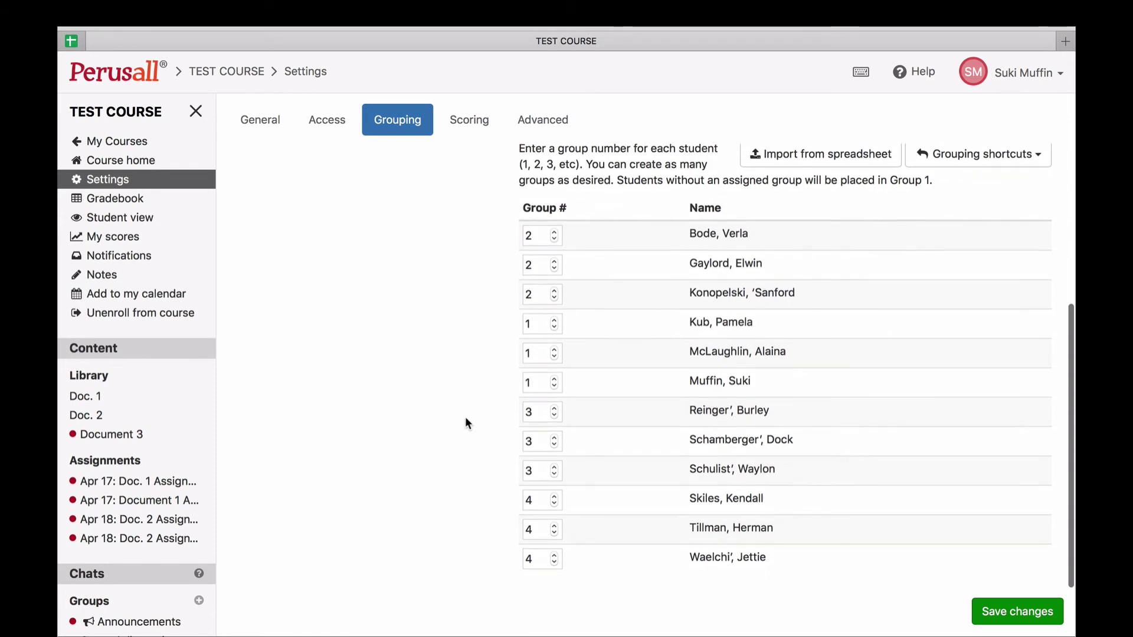
Set the first three students' group numbers to 4.
click(532, 236)
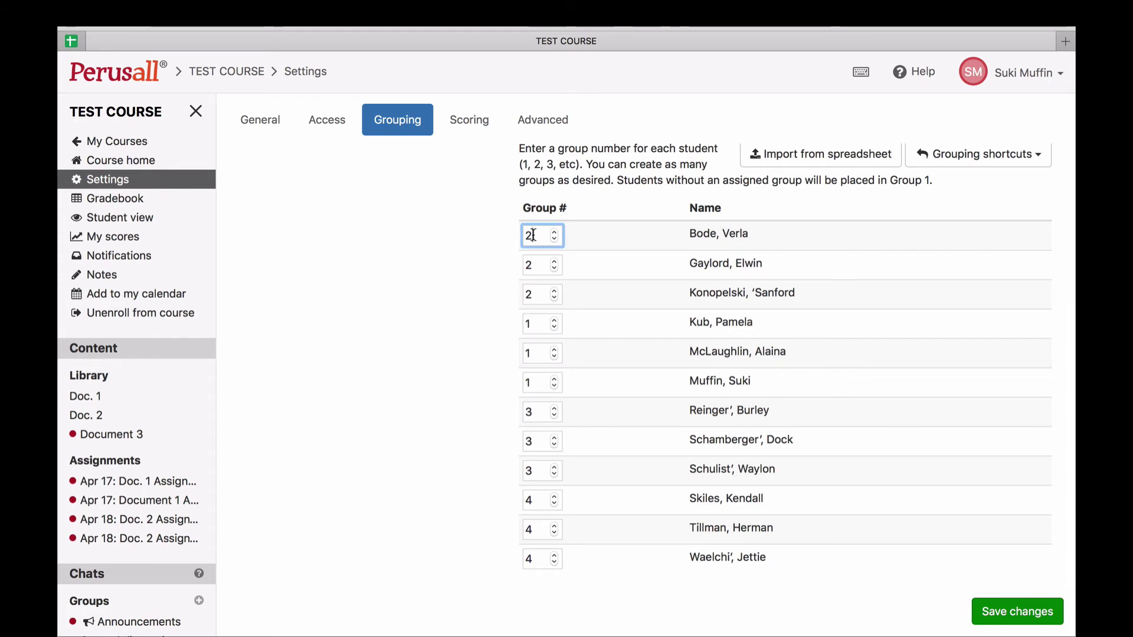
key(BackSpace)
text(4)
click(538, 264)
key(BackSpace)
text(4)
click(538, 294)
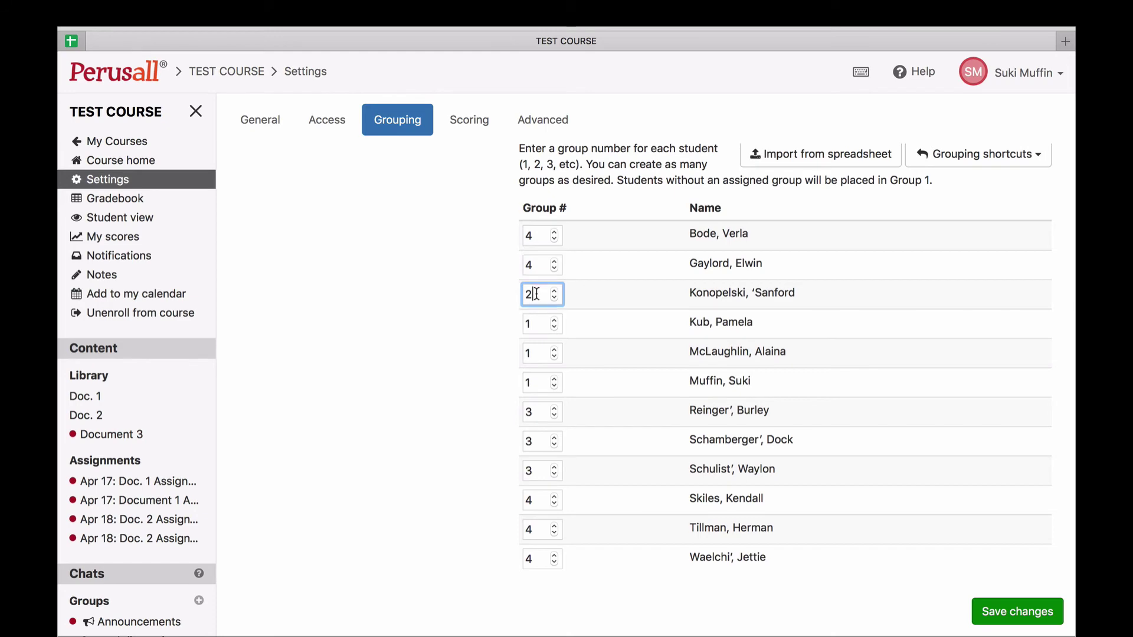
key(BackSpace)
text(4)
click(538, 324)
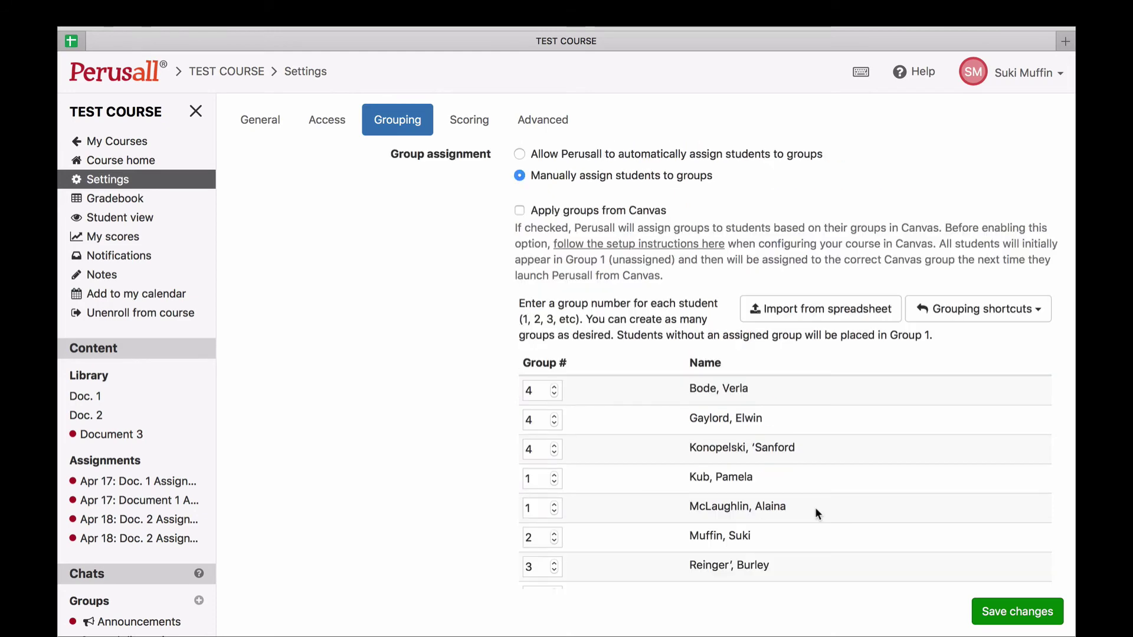
Look at importing group numbers from a spreadsheet, then save the grouping changes.
click(820, 308)
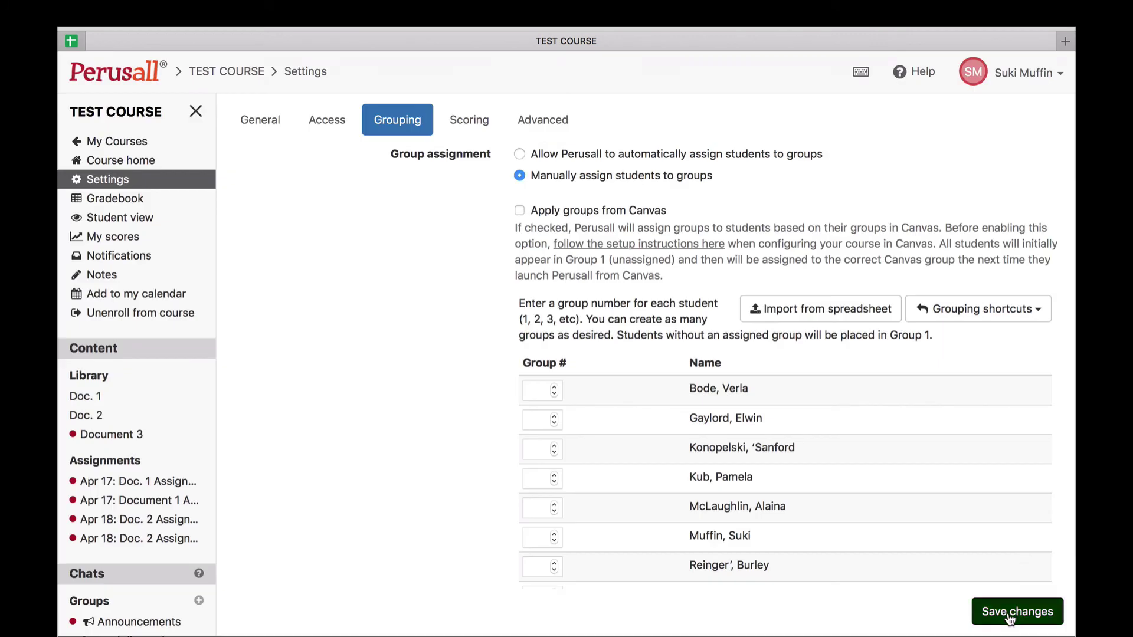
scroll(1001, 614, down, 2)
click(1002, 614)
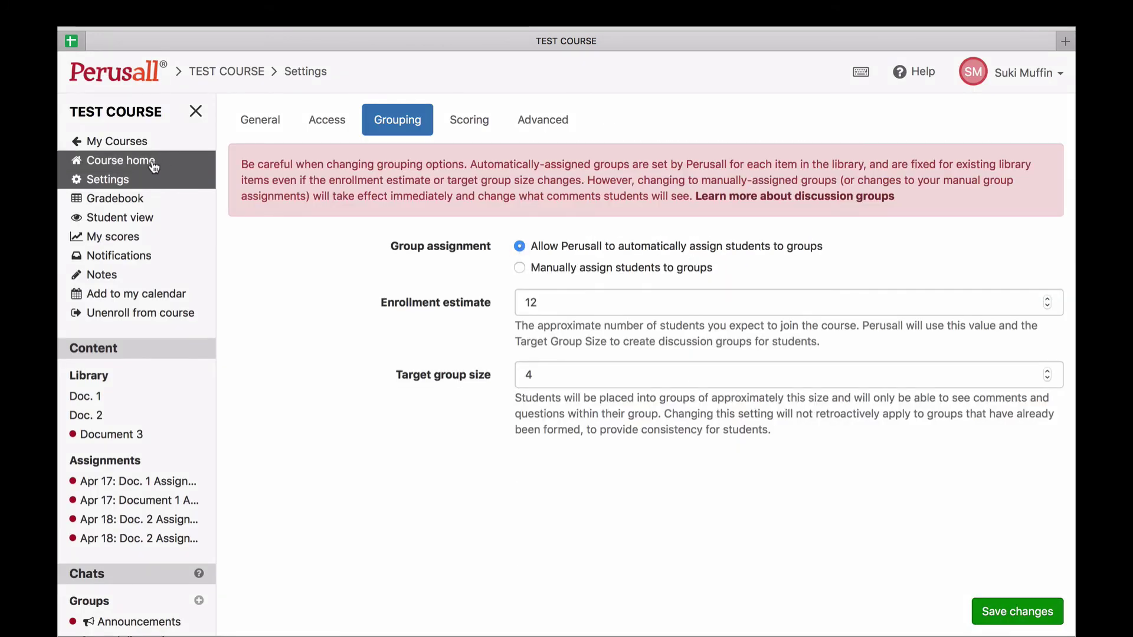
Return to the course home showing the assignments and their due dates.
click(152, 164)
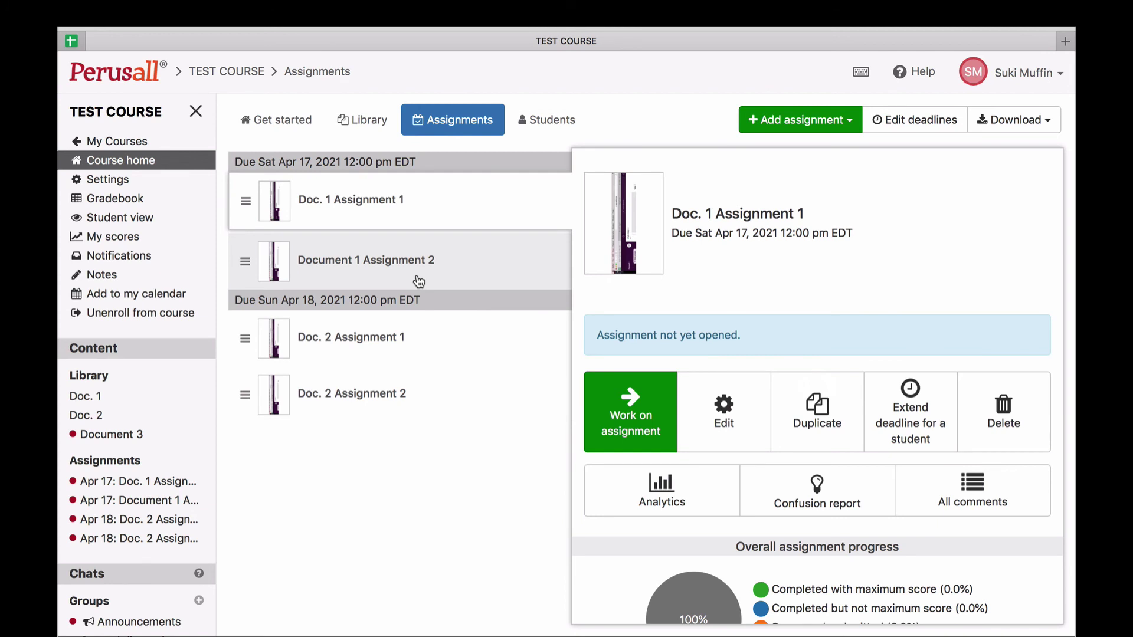
Open the Grouping settings to view the manual table with each student in group 1.
click(151, 188)
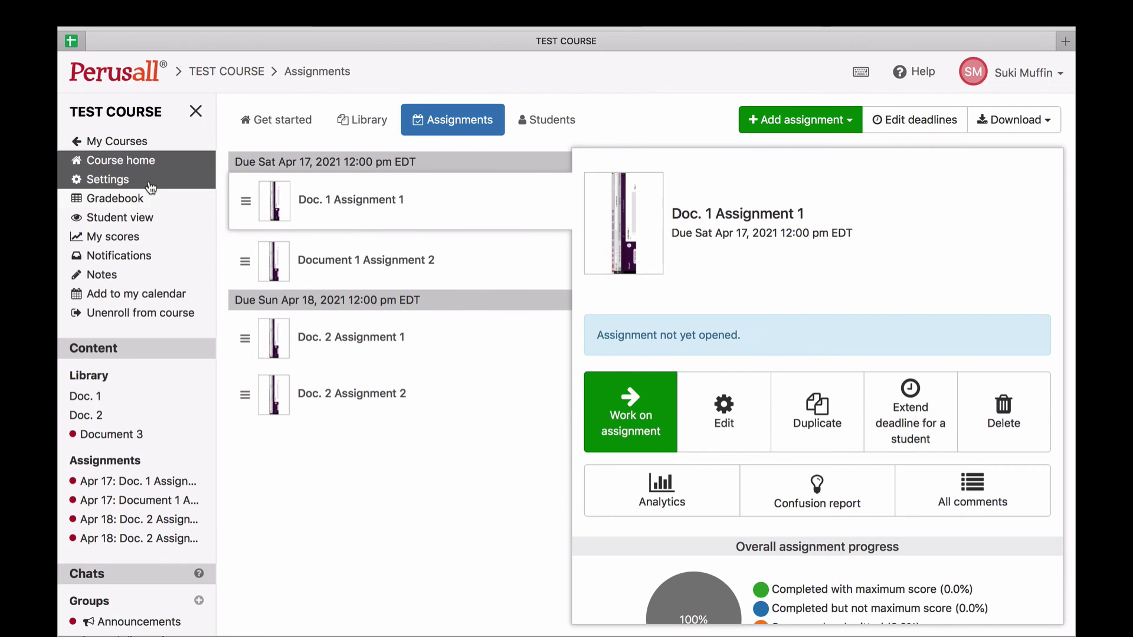
click(396, 121)
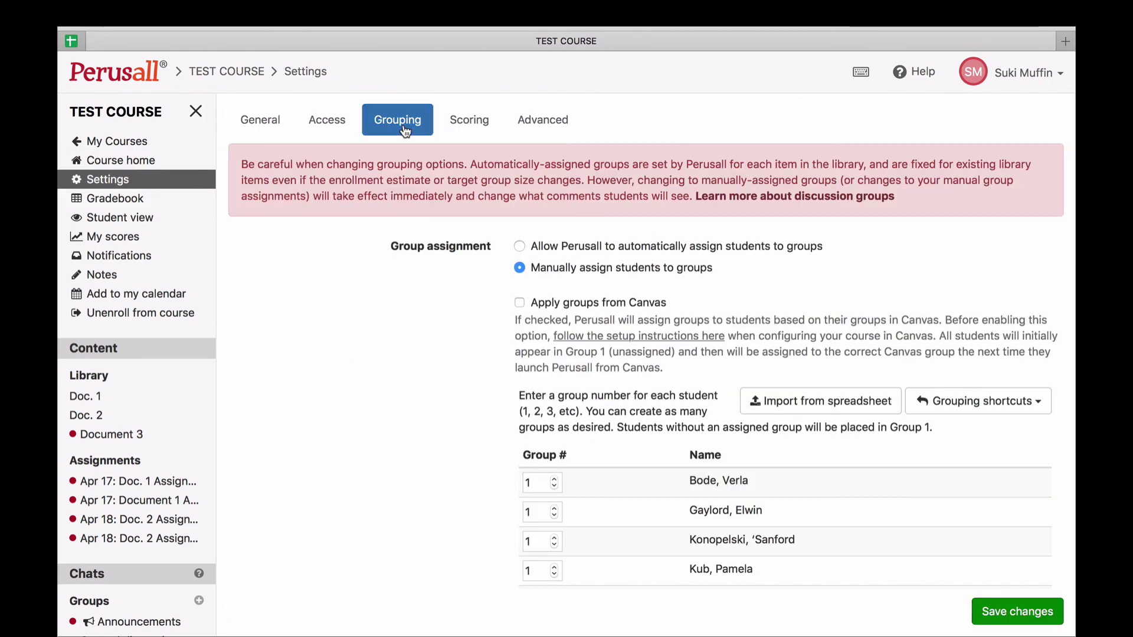